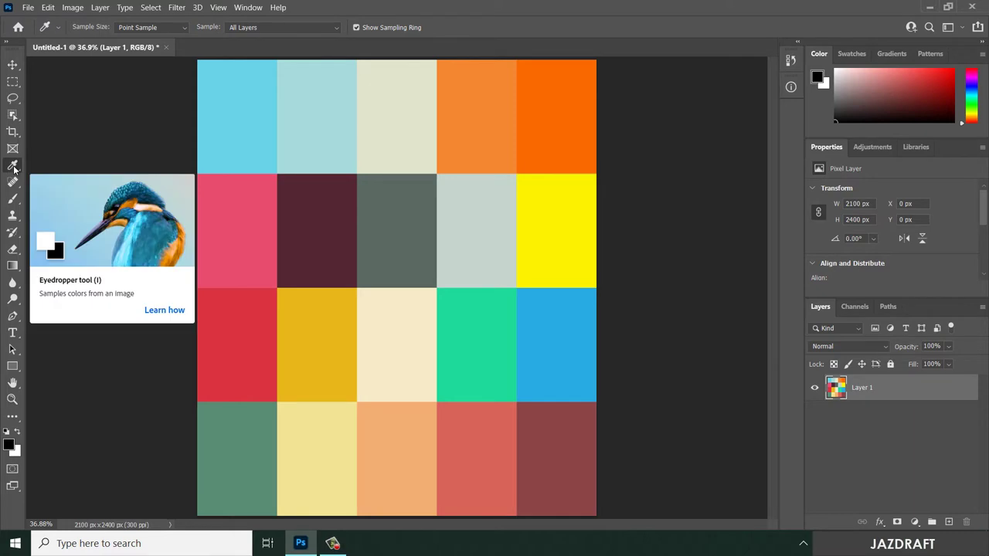
Step: Select the Color Sampler Tool from the Eyedropper tool group
right_click(13, 169)
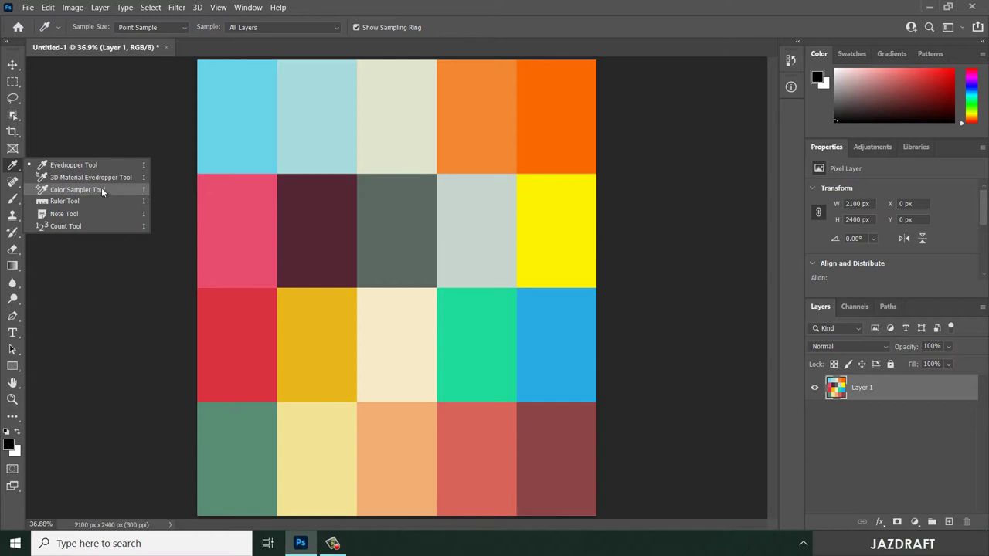
click(81, 190)
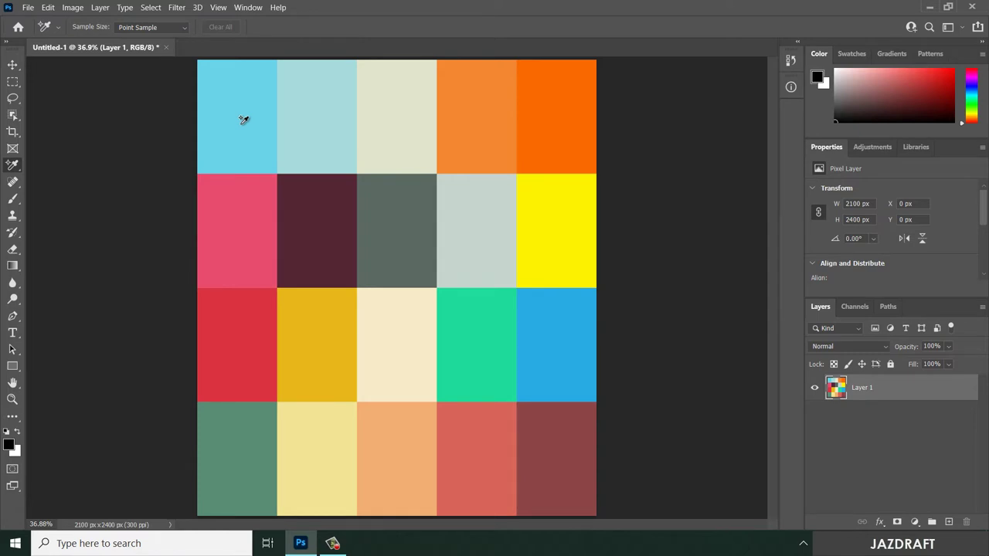
Step: Show the Info panel (F8) and place samplers 1–3 on the cyan, pale blue and pale third swatches
key(F8)
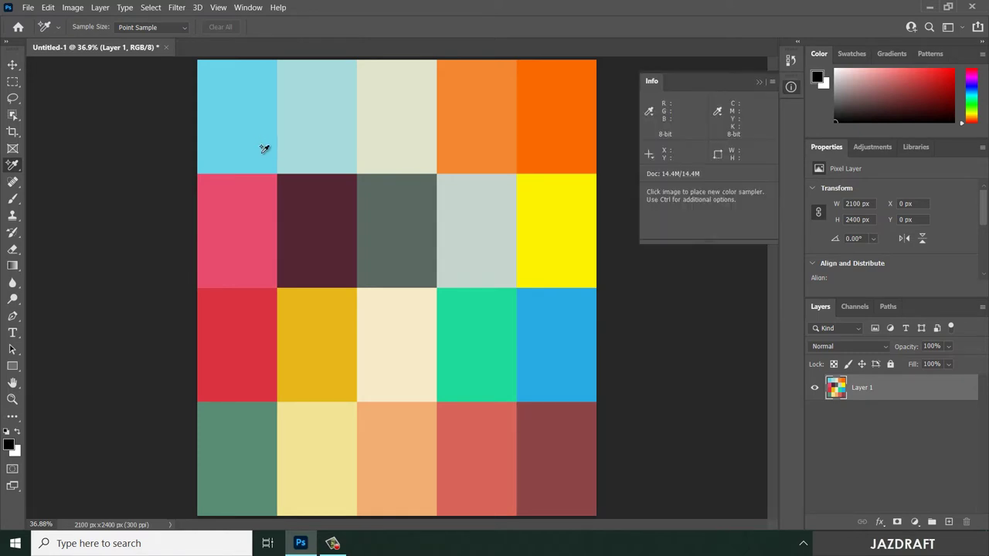
click(237, 122)
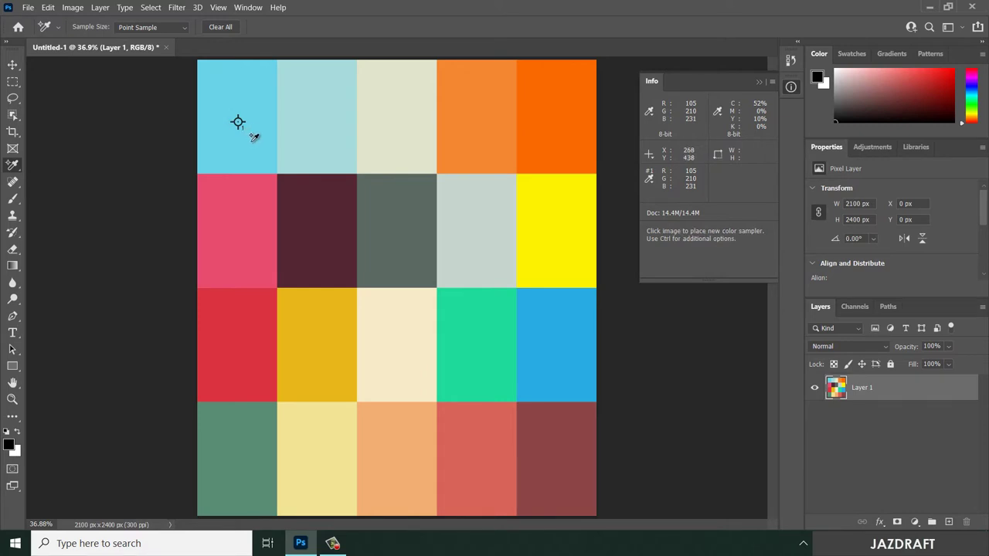
click(313, 128)
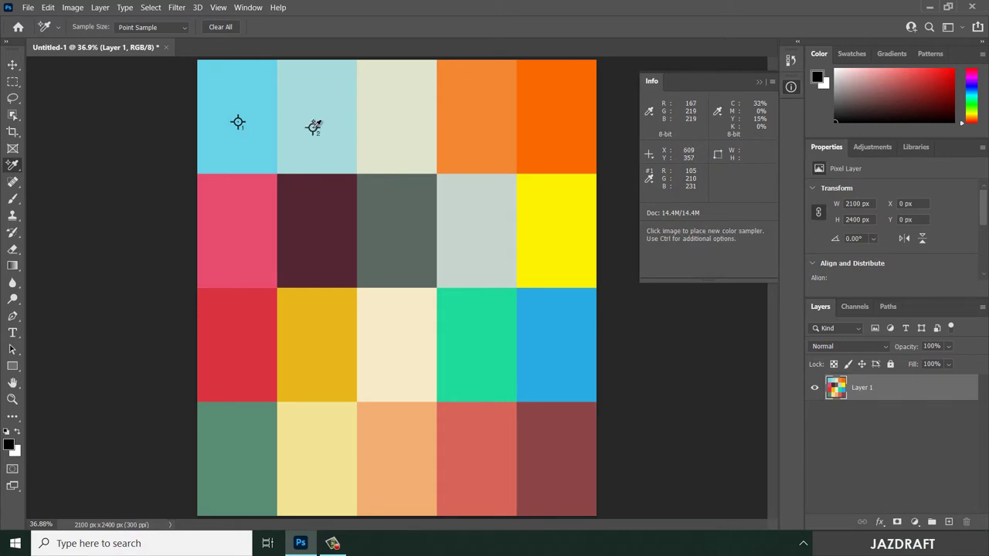
click(394, 135)
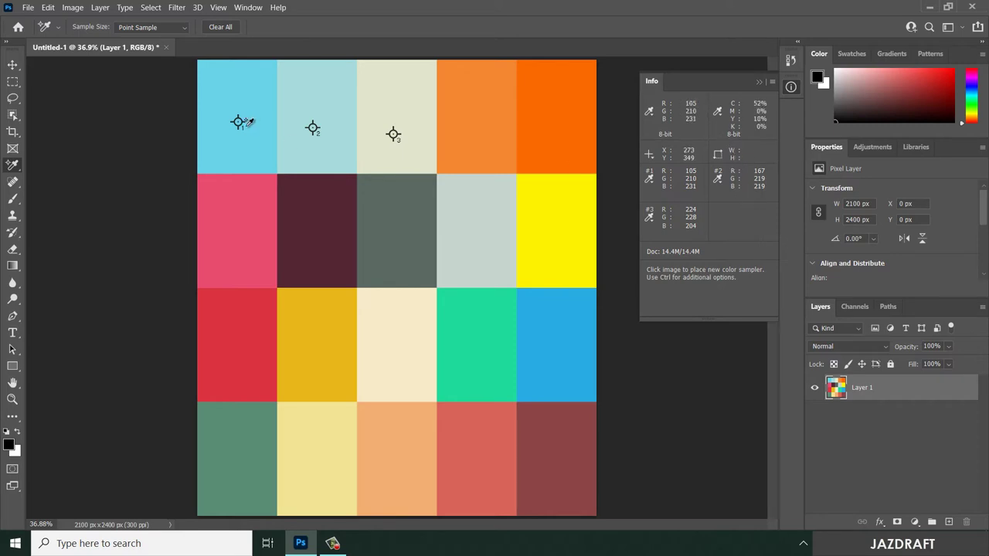
Step: Move sampler 1 from the cyan swatch to the orange swatch, reading 243, 134, 48
drag(238, 123, 307, 94)
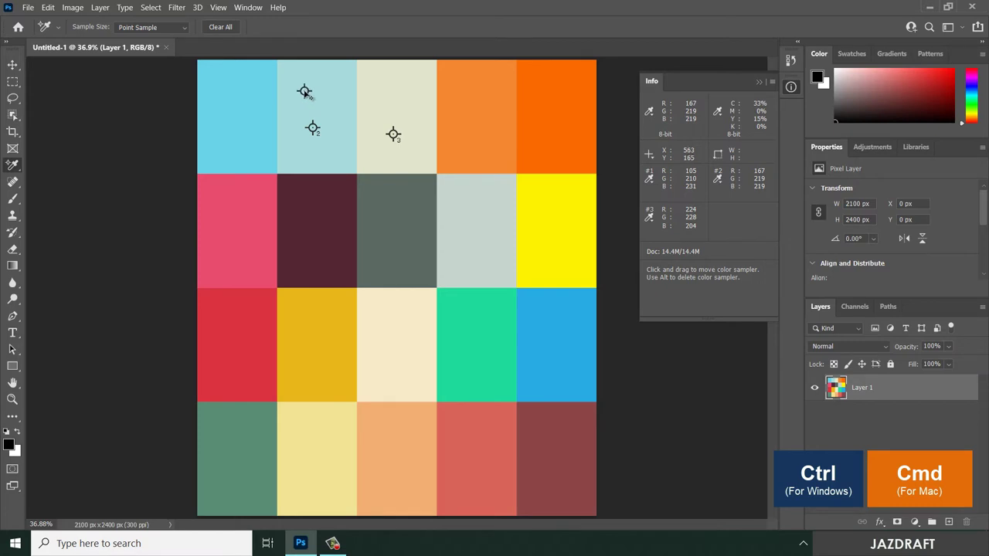
drag(369, 94, 475, 106)
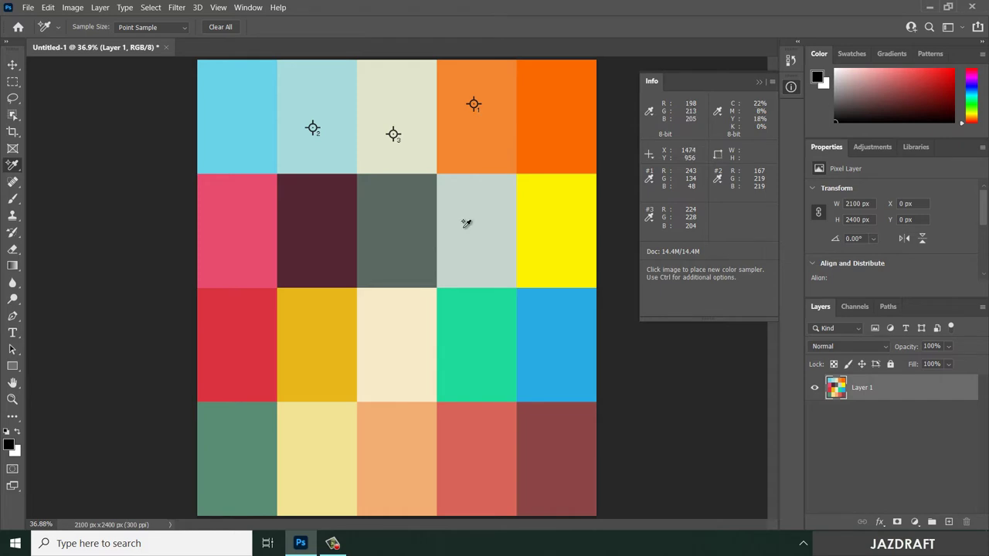
Step: Delete the pale blue swatch's sampler so the pale third swatch's marker becomes sampler 2
drag(313, 128, 318, 129)
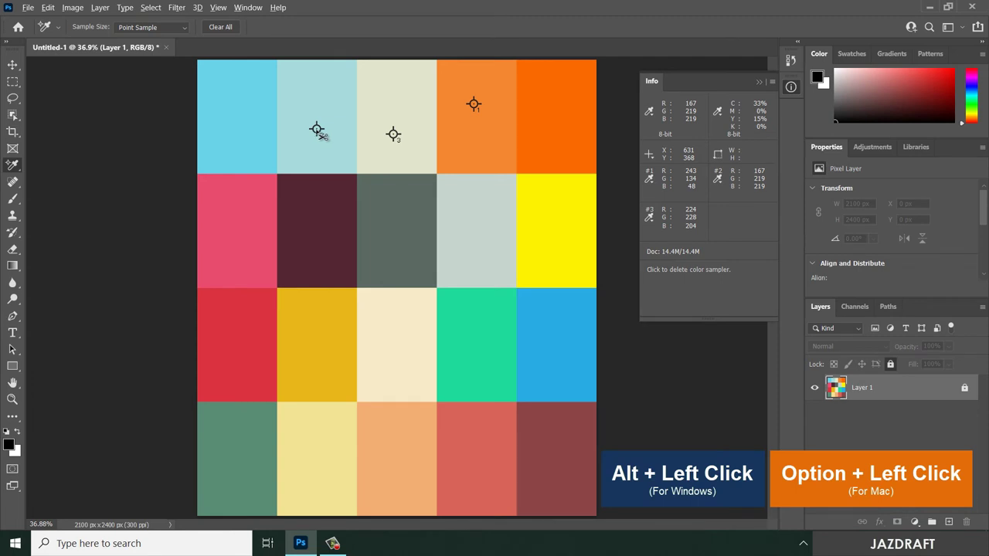
alt+click(316, 130)
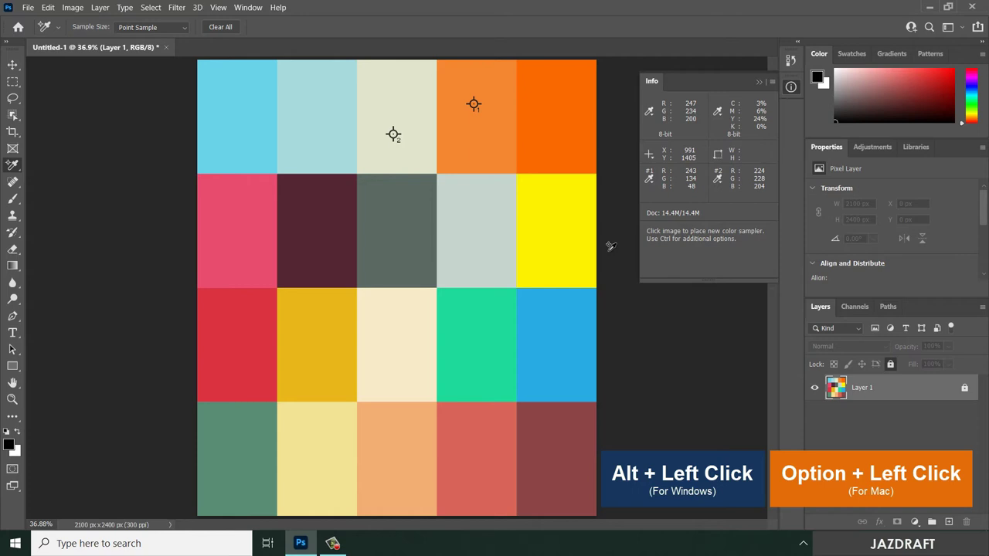
Step: Clear all samplers and place samplers 1–5 across the top row, cyan through red-orange
click(224, 28)
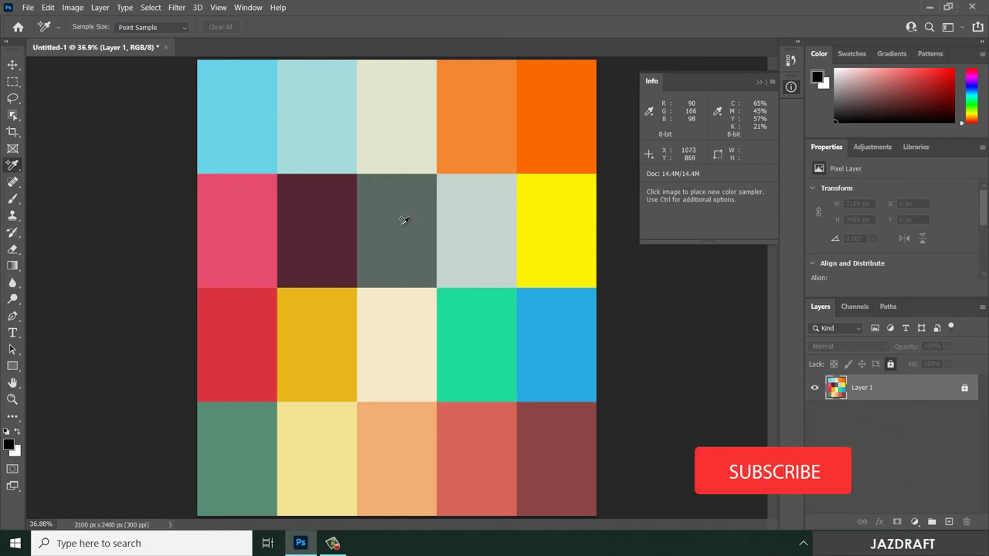
click(235, 119)
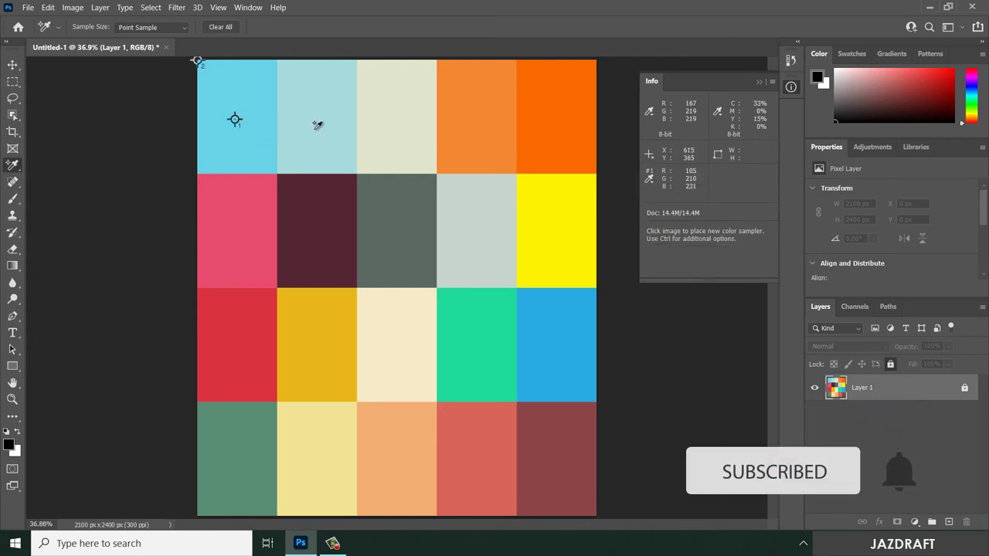
click(314, 129)
click(401, 127)
click(491, 123)
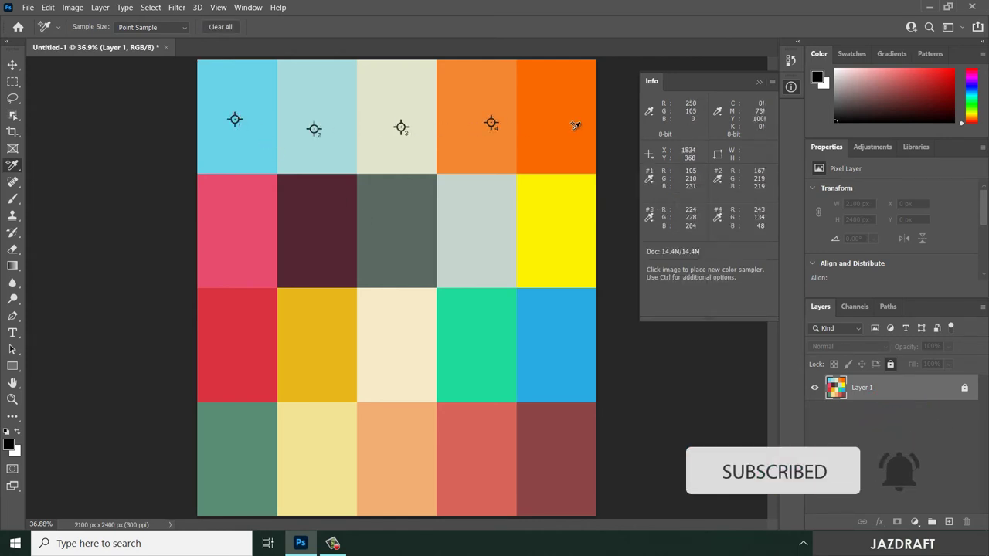
click(572, 129)
Step: Place samplers 6–10 on the second row, then dismiss the error when adding an eleventh
click(227, 240)
click(317, 235)
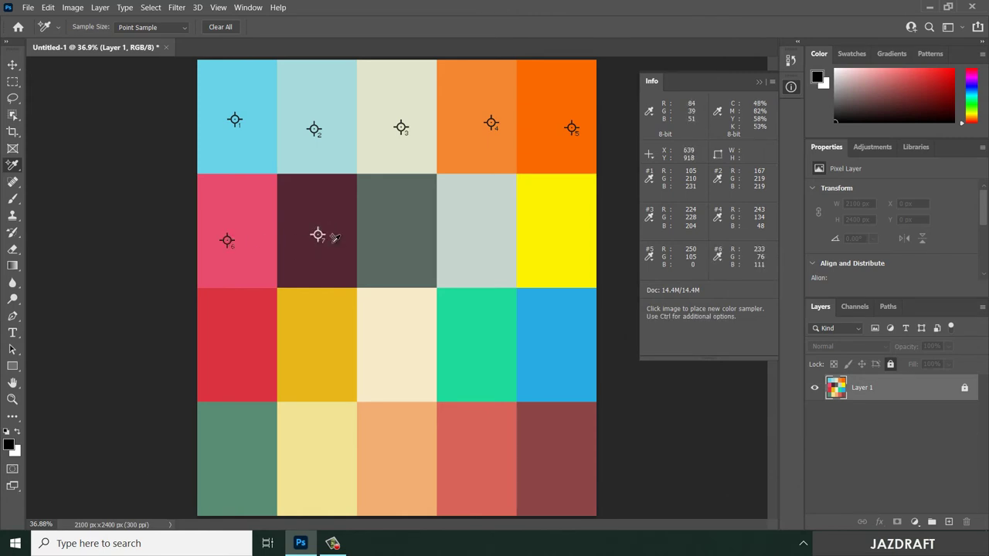
click(394, 237)
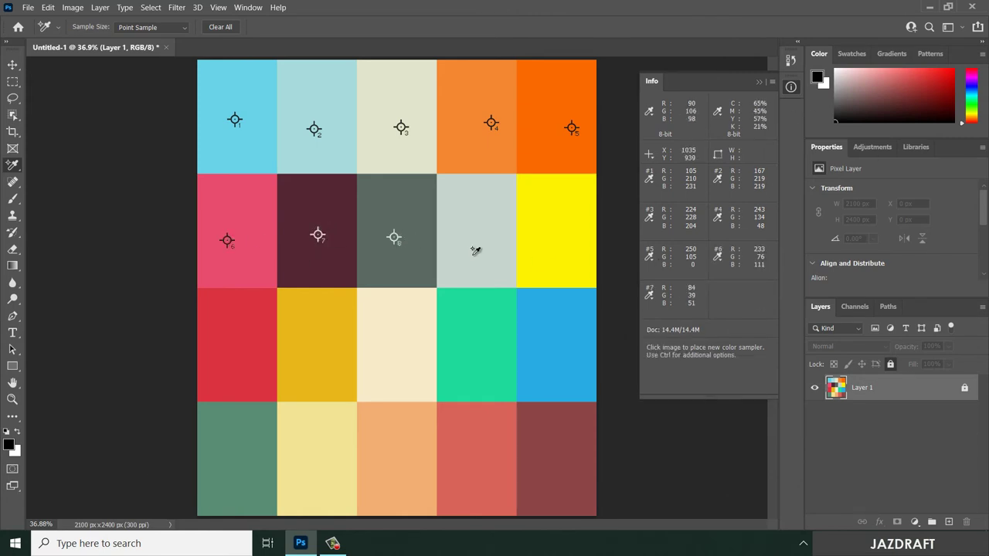
click(479, 241)
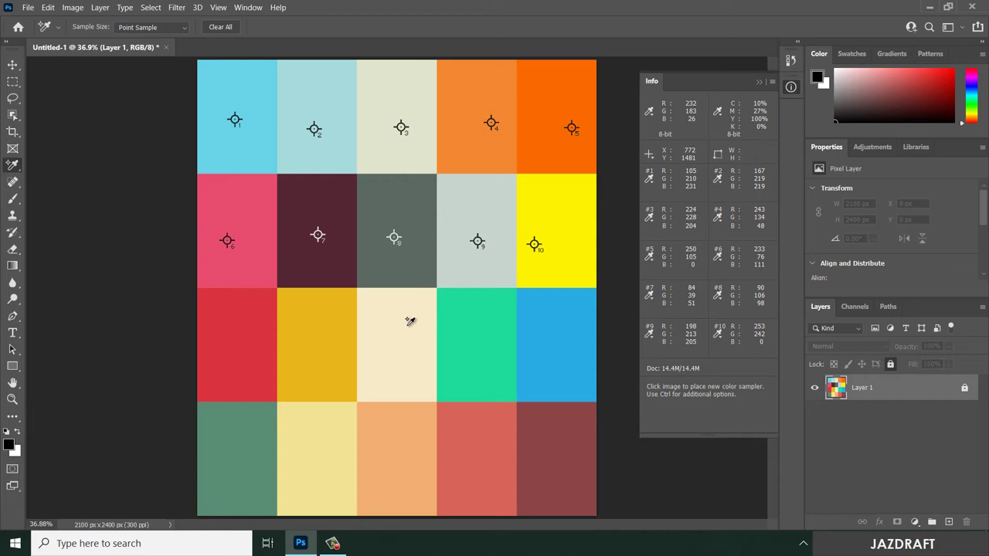
click(534, 245)
click(239, 348)
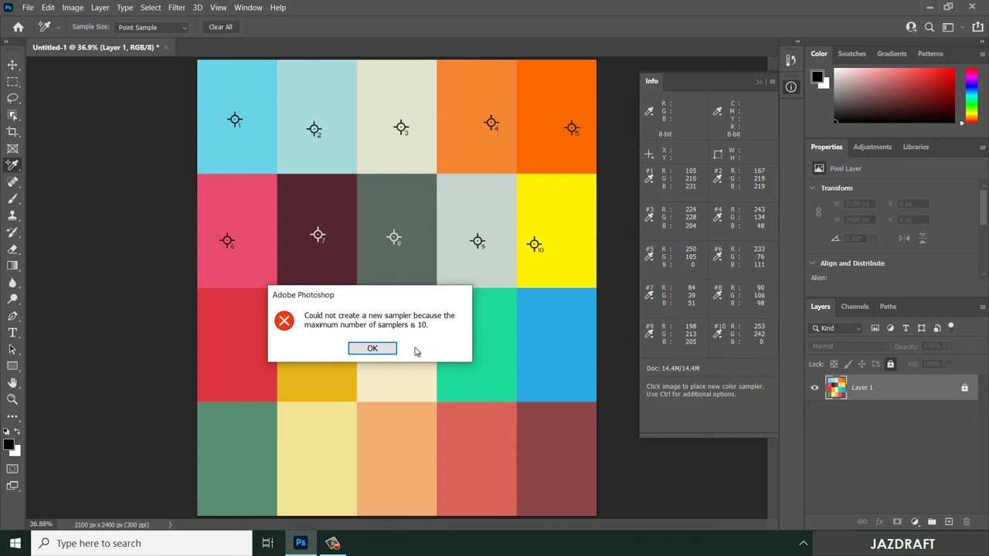
click(377, 349)
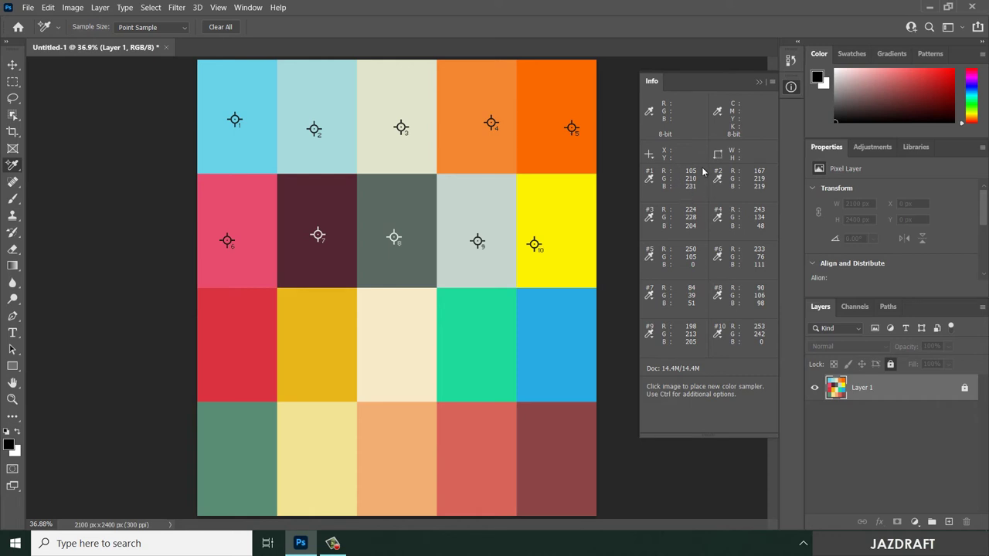
Step: Show sampler 1's readout as CMYK and sampler 2's as HSB (180°, 24%, 86%)
click(651, 183)
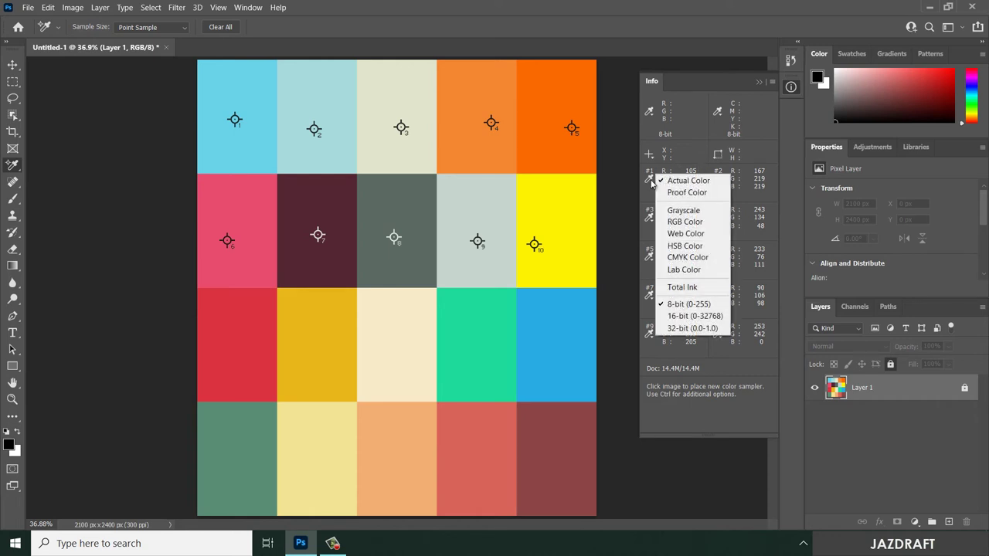
click(683, 257)
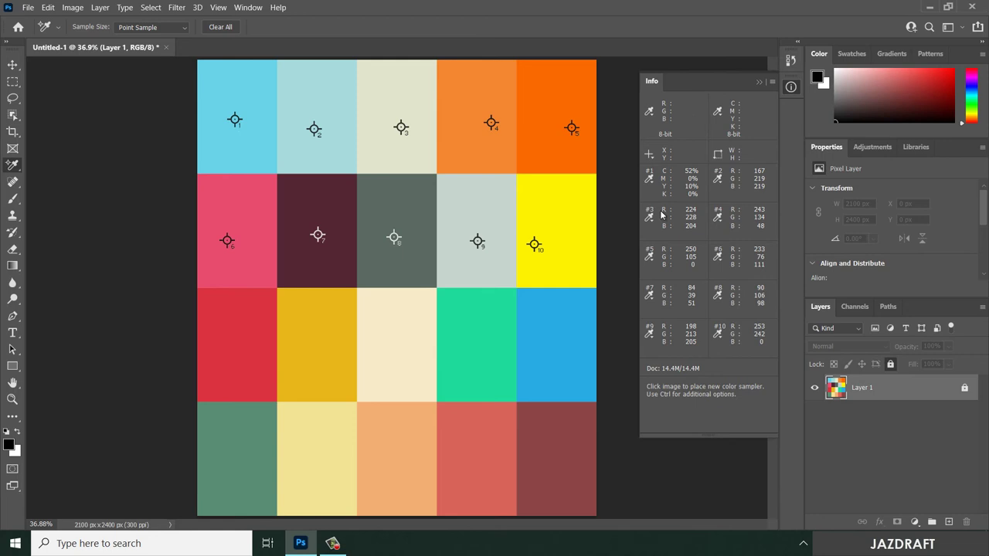
click(719, 182)
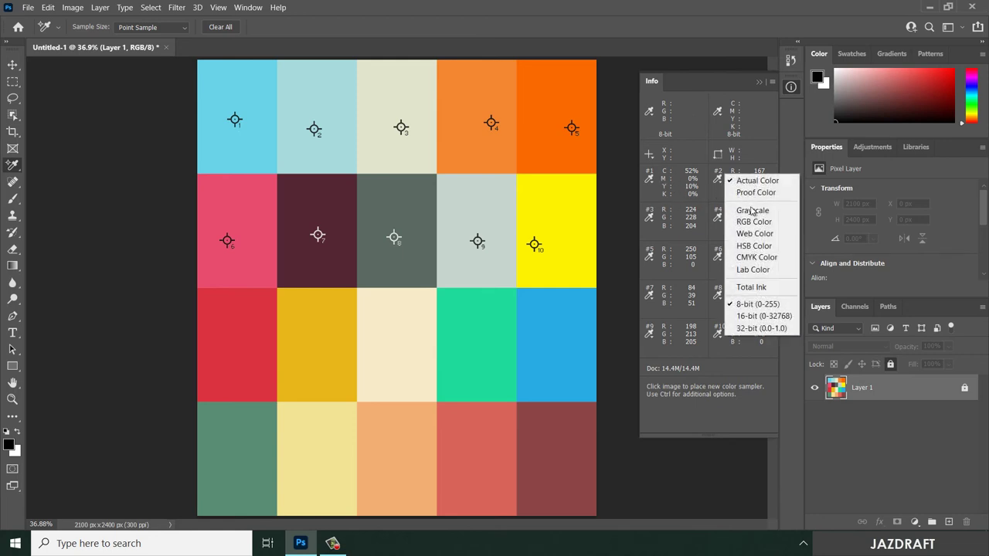
click(754, 245)
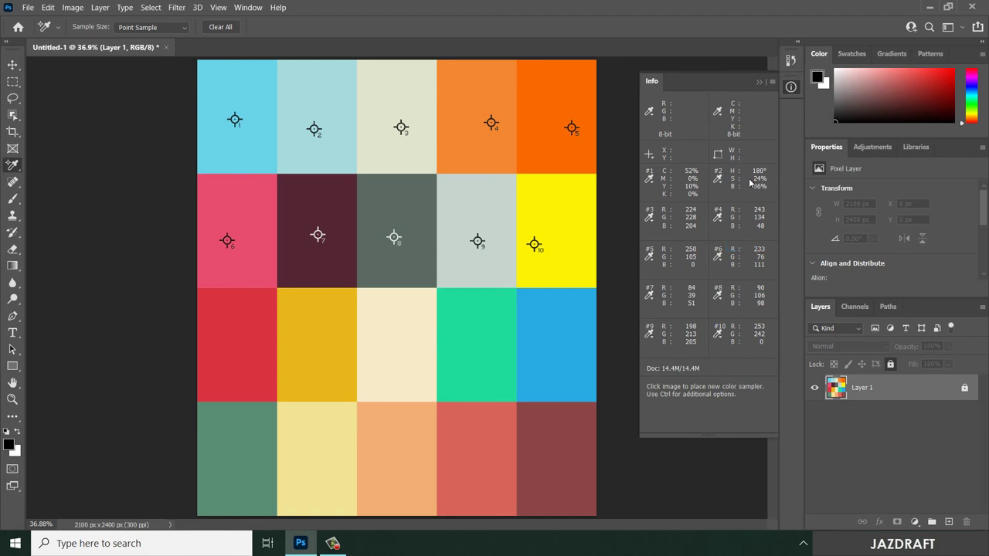
Step: Leave sampler 4's colour mode unchanged and bring up the X/Y position units choices
click(721, 219)
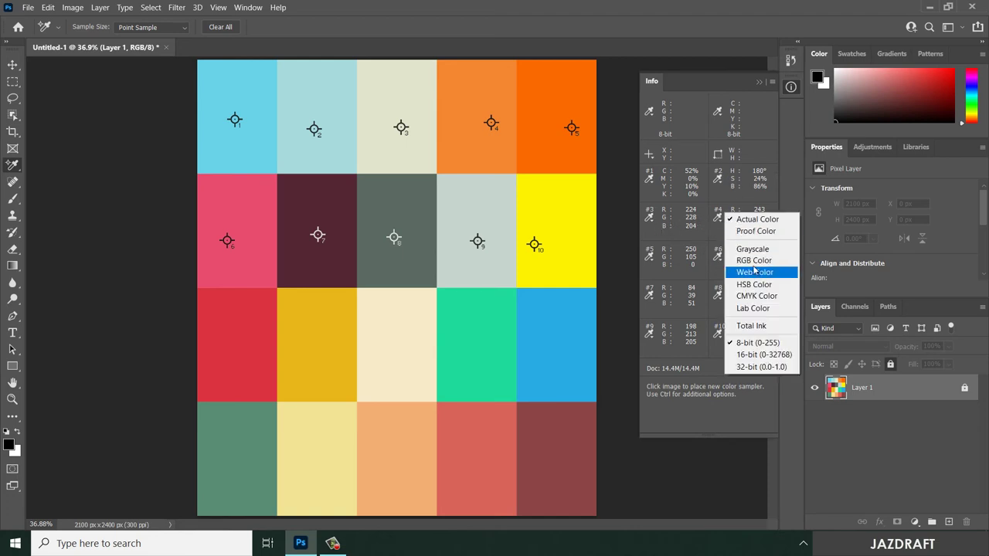
click(653, 159)
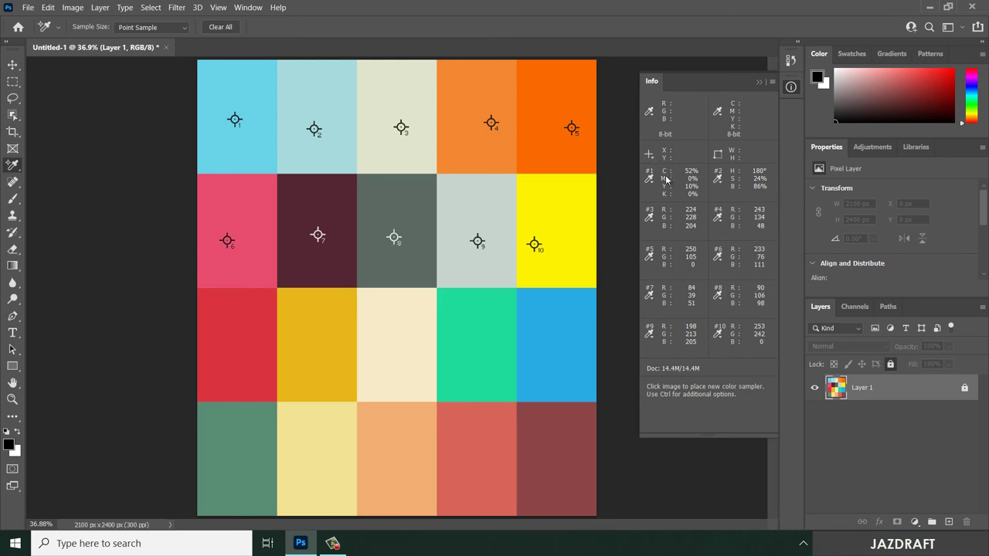
click(653, 159)
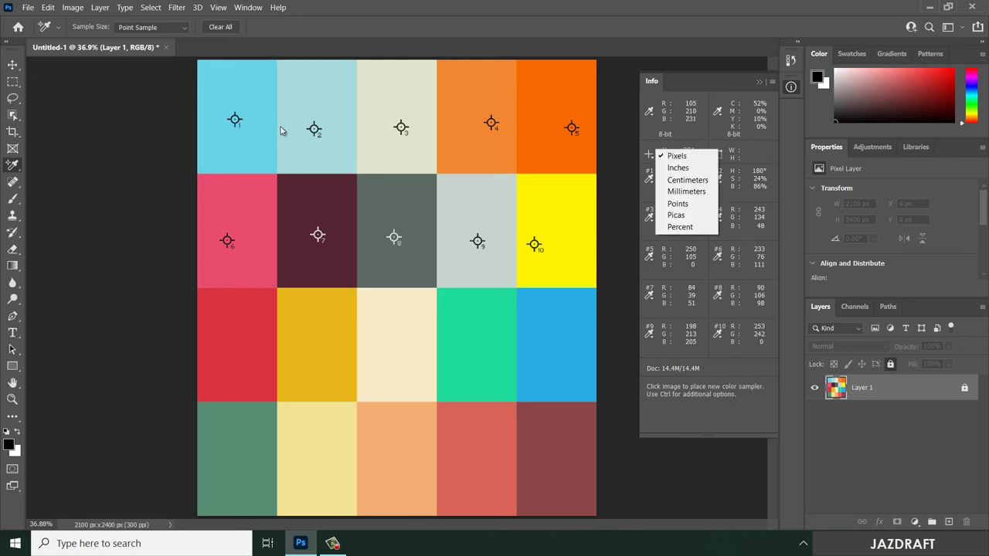
Step: Measure positions in millimetres and move sampler 1 higher within the cyan swatch
click(689, 192)
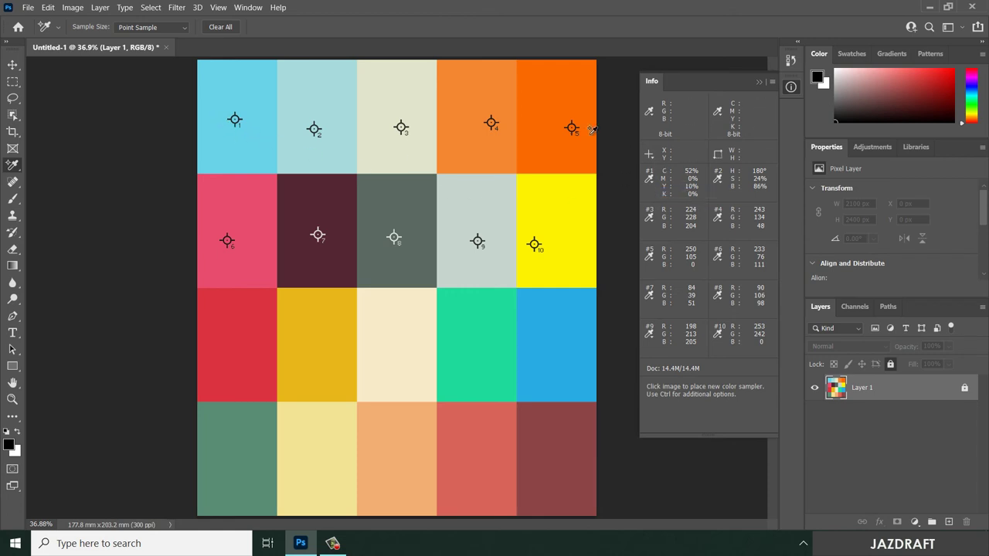
mouse_move(235, 121)
mouse_down()
mouse_move(289, 103)
mouse_move(237, 110)
mouse_up()
click(653, 160)
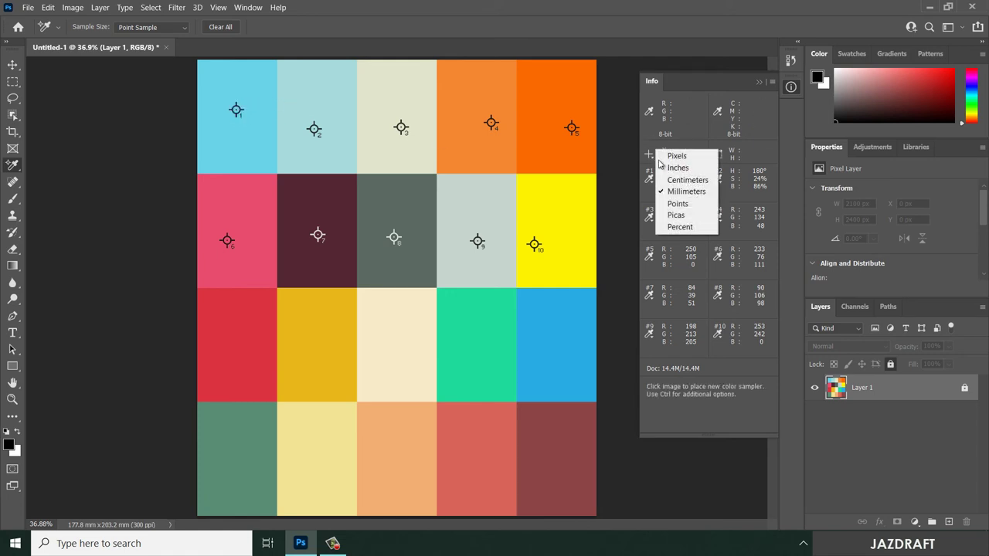
click(697, 193)
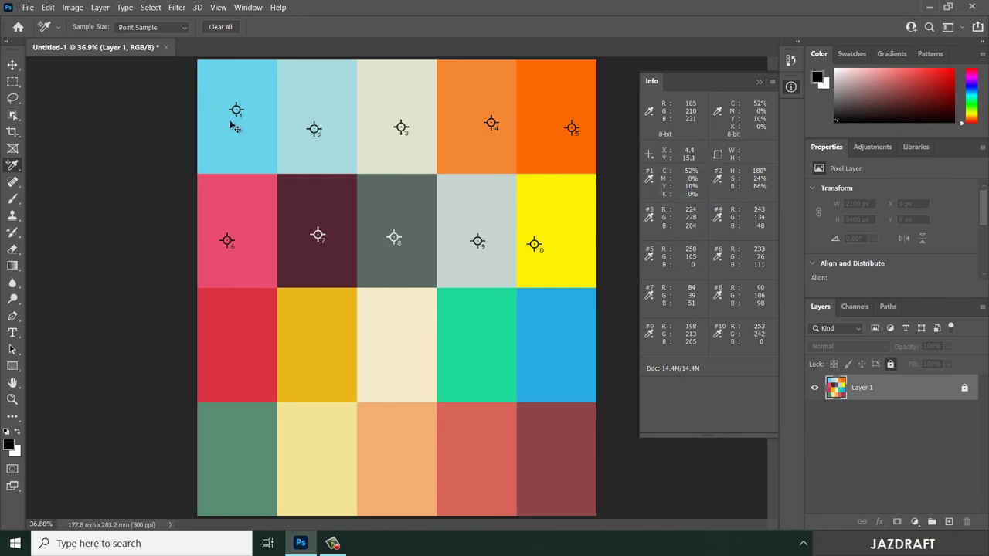
mouse_move(237, 112)
mouse_down()
mouse_move(335, 106)
mouse_move(242, 112)
mouse_up()
Step: Remove all samplers and zoom to 1600% on the beige and orange swatch corner
key(ctrl+z)
key(ctrl+z)
key(ctrl+z)
key(ctrl+z)
key(ctrl+z)
key(ctrl+z)
key(ctrl+z)
key(ctrl+z)
key(ctrl+z)
key(ctrl+z)
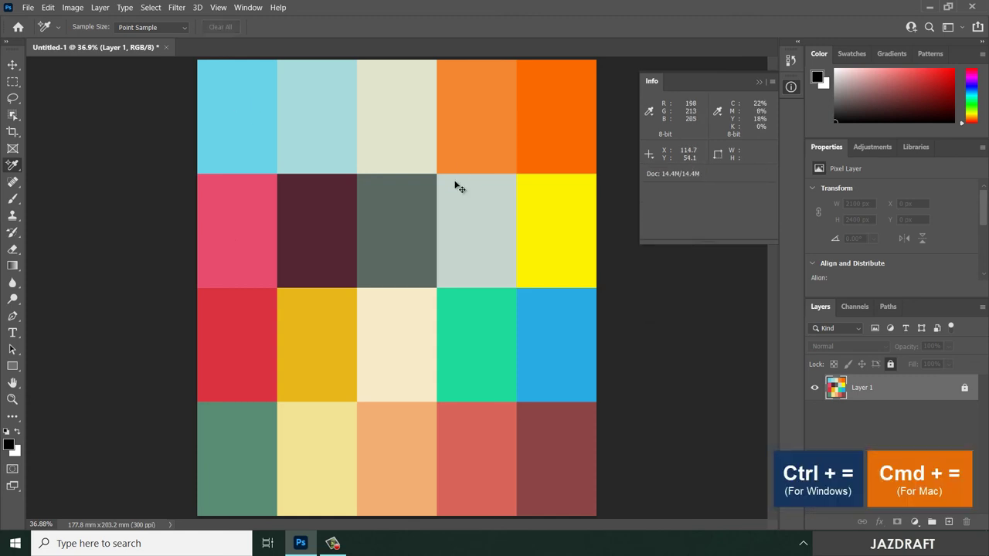
key(ctrl+equal)
key(ctrl+equal)
key(ctrl+equal)
key(ctrl+equal)
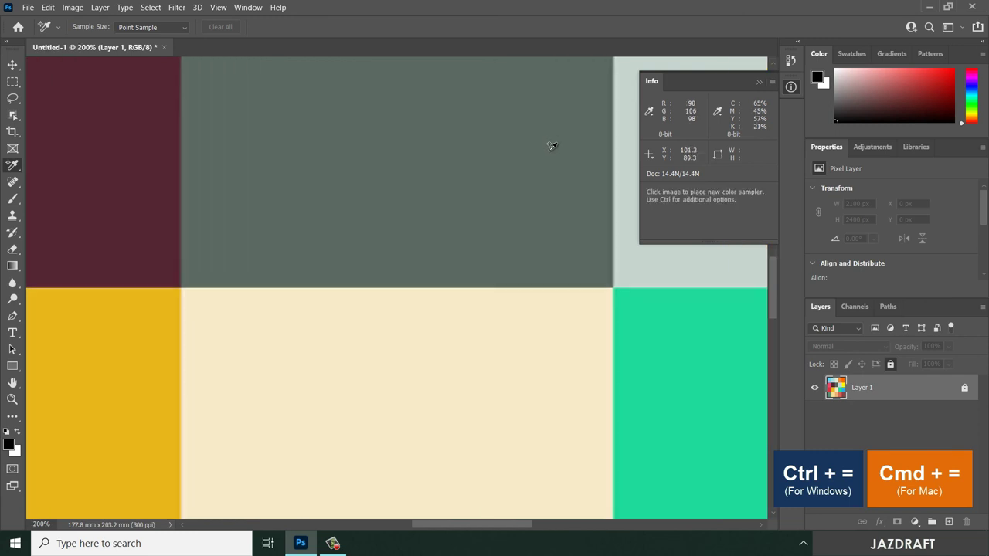
drag(552, 147, 371, 479)
drag(518, 154, 476, 340)
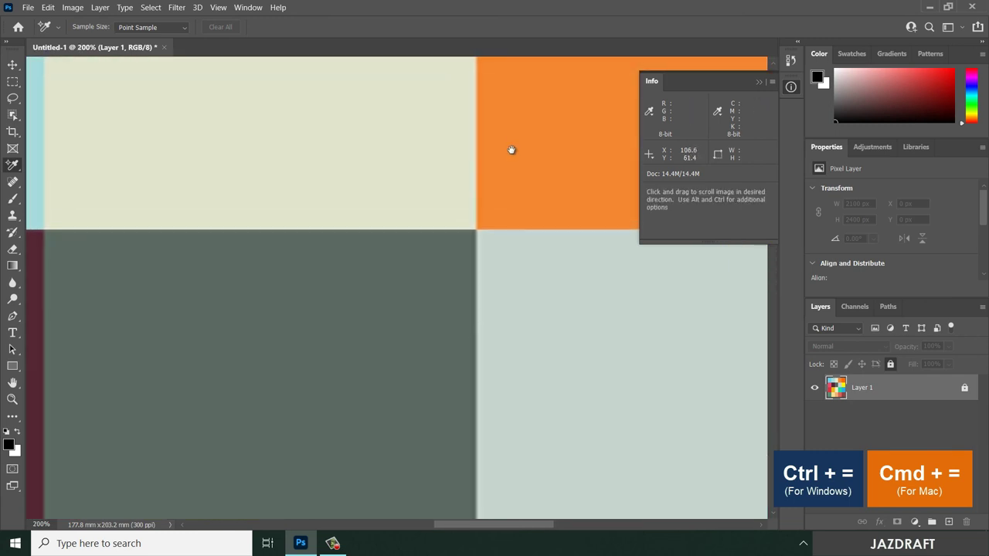
key(ctrl+equal)
key(ctrl+equal)
key(ctrl+equal)
key(ctrl+equal)
key(ctrl+equal)
key(ctrl+equal)
key(ctrl+equal)
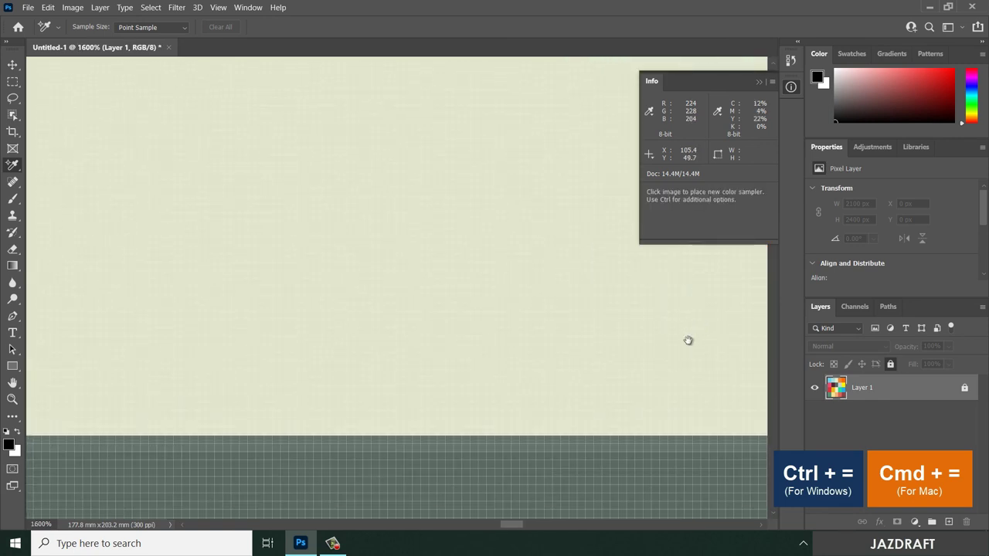
key(ctrl+equal)
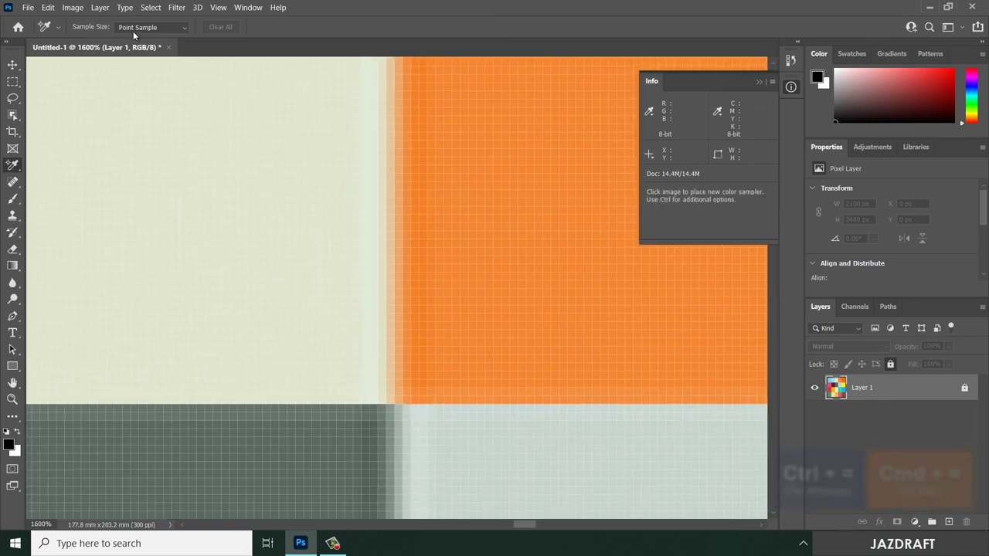
Step: Place a sampler on the beige-orange edge and set Sample Size to 5 by 5 Average
click(150, 31)
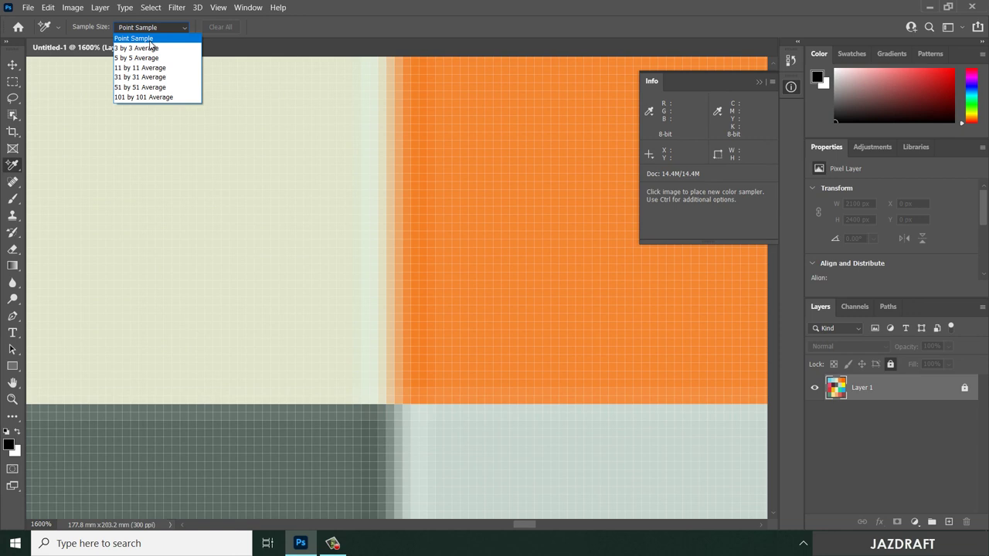
click(150, 39)
click(399, 145)
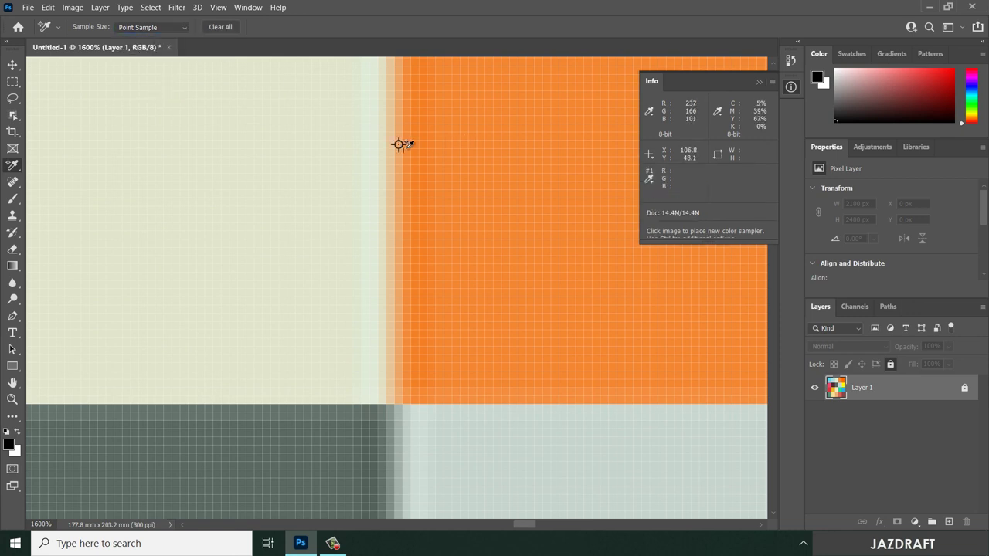
click(174, 30)
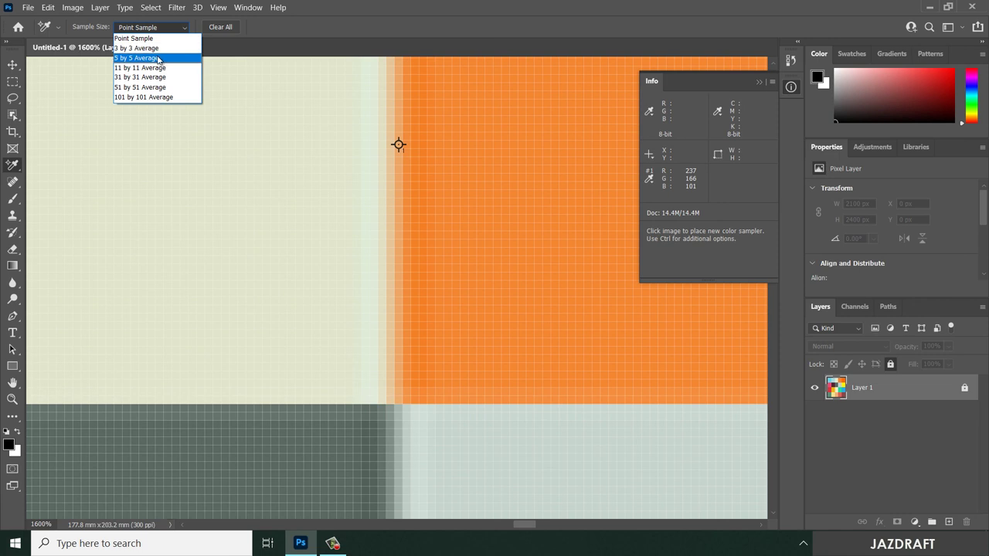
click(156, 57)
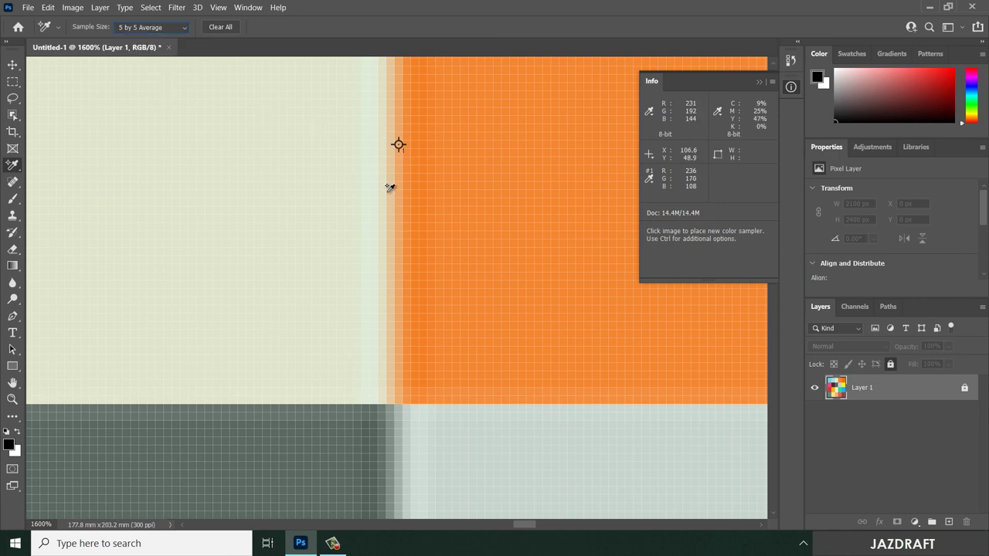